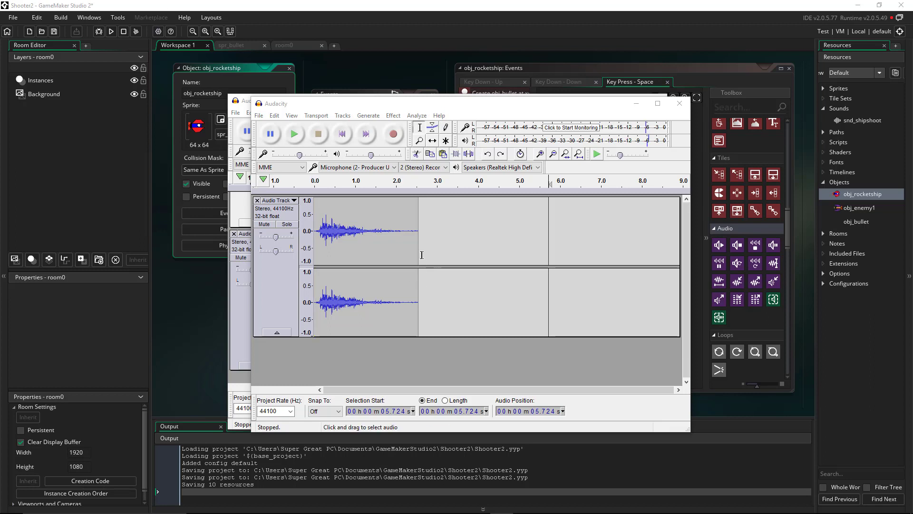
# - Play the explosion clip, then select 0 to about 3.04 s and open the Effect menu
pyautogui.moveTo(423, 257); pyautogui.dragTo(312, 261)
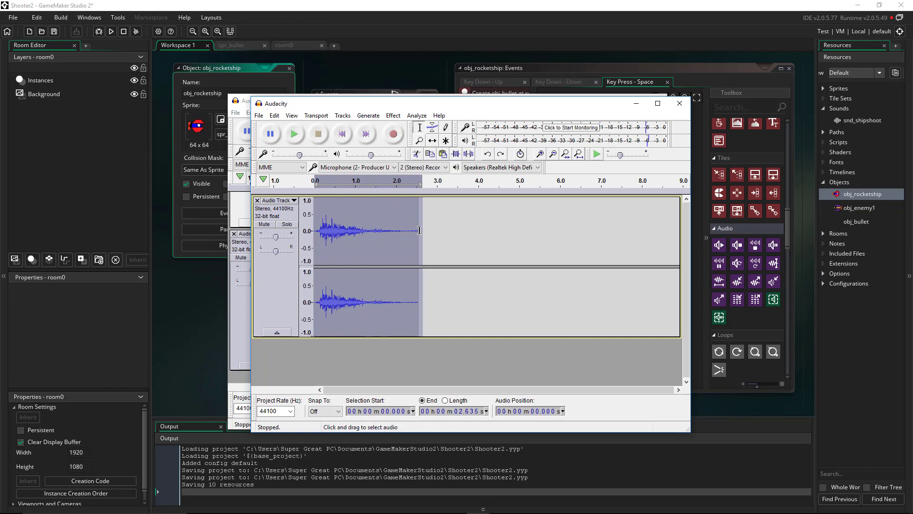
pyautogui.click(393, 115)
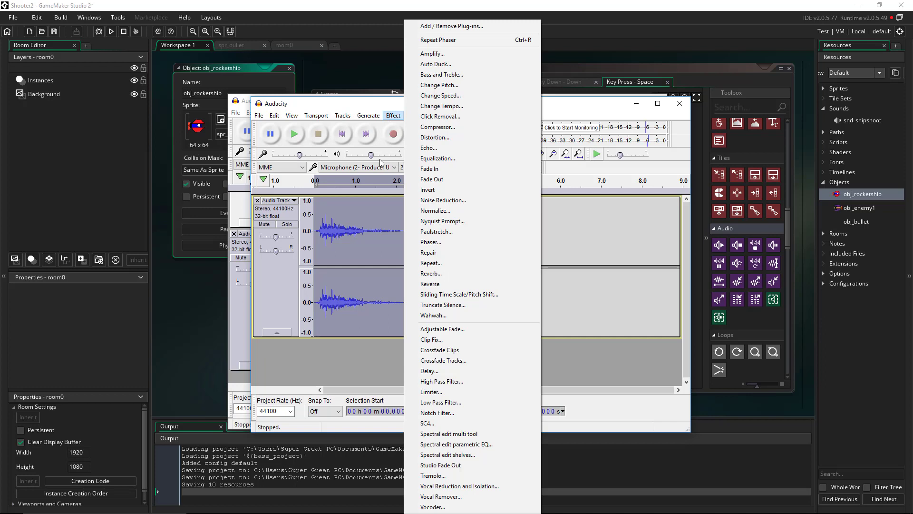
pyautogui.click(352, 207)
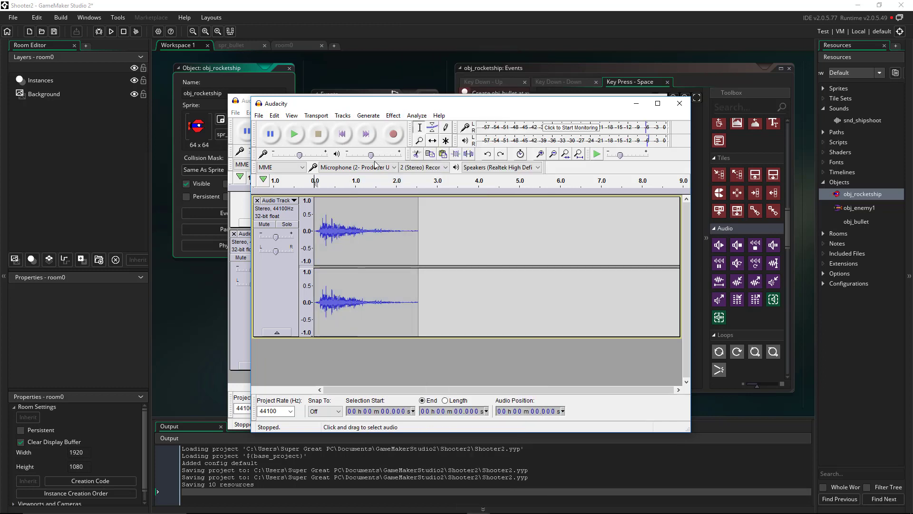
pyautogui.click(294, 136)
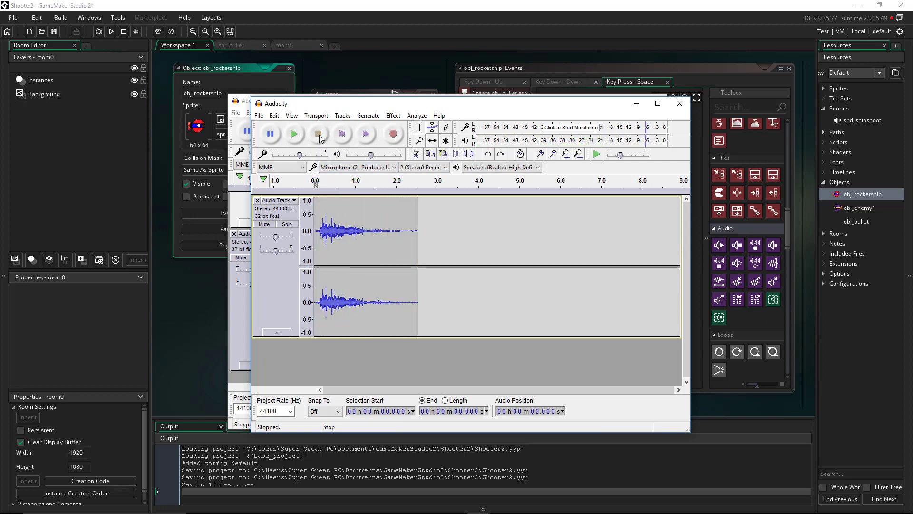
pyautogui.moveTo(439, 244); pyautogui.dragTo(315, 243)
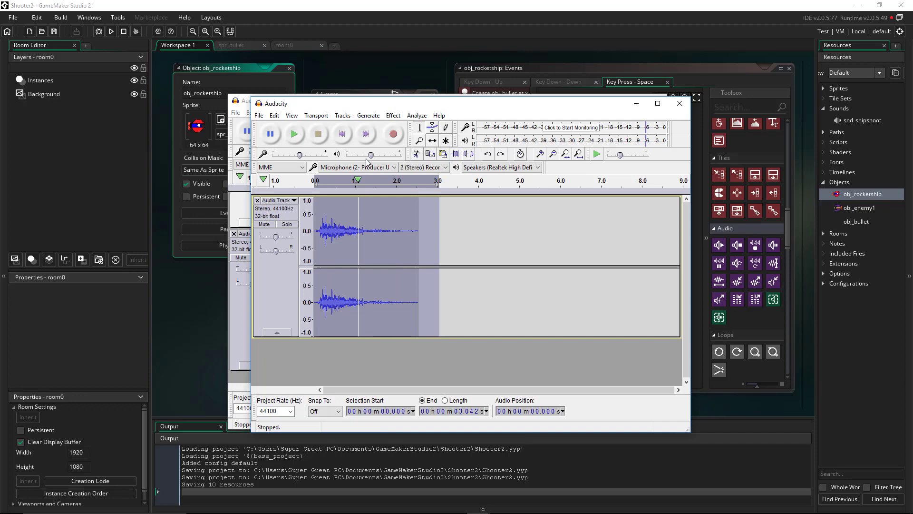
pyautogui.click(393, 116)
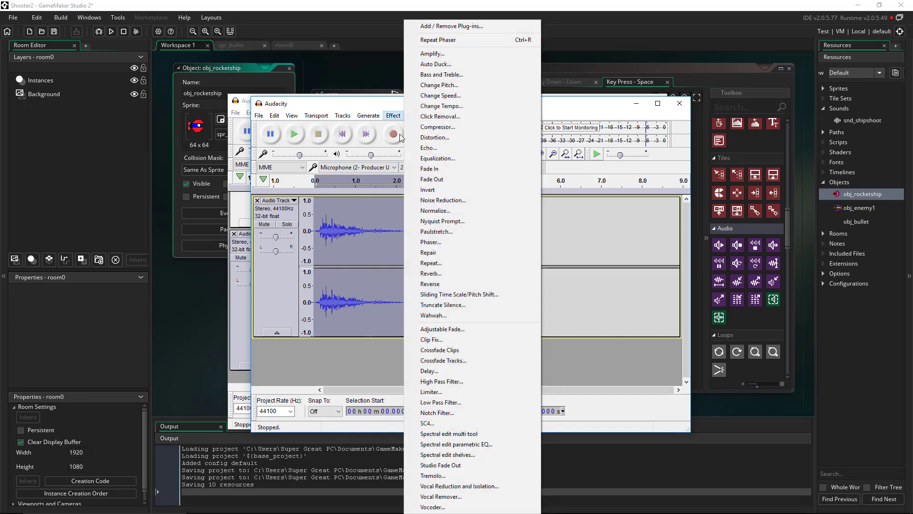
# - Apply Reverb with room size 95, pre-delay 36 ms, reverberance 65 and damping 64
pyautogui.click(429, 273)
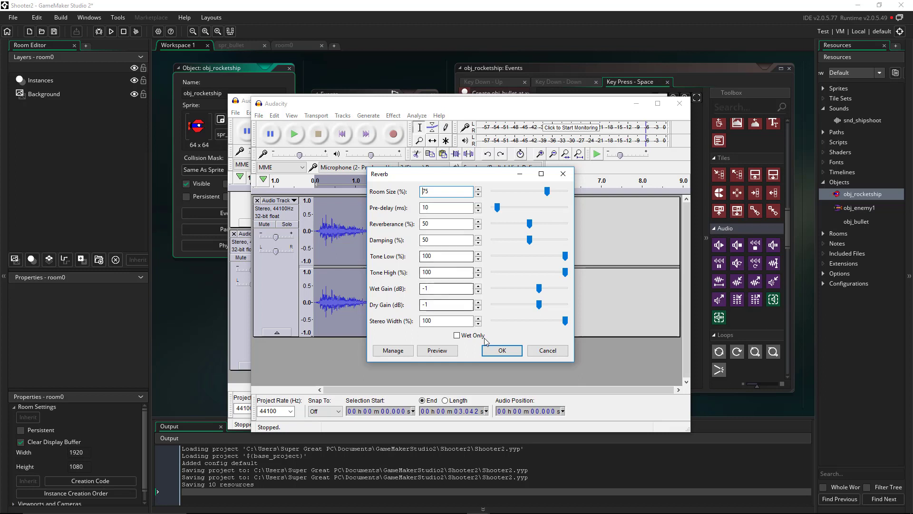
pyautogui.click(445, 354)
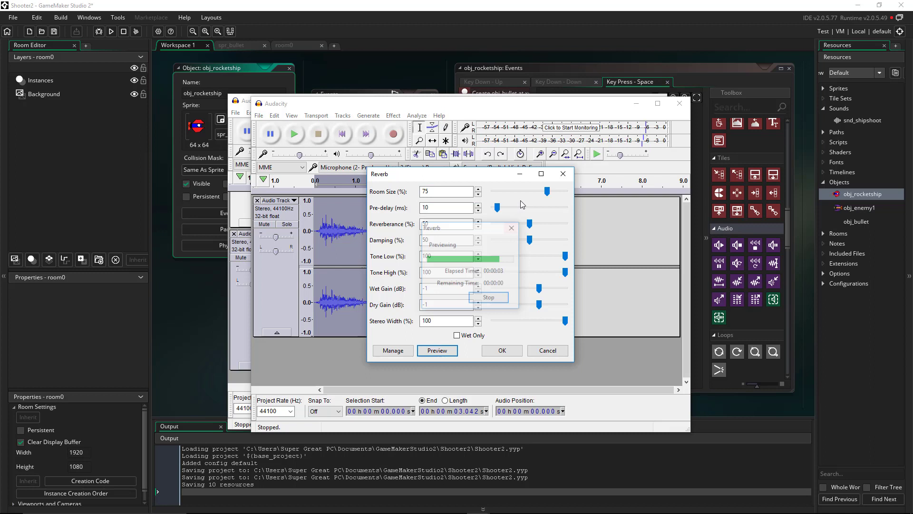
pyautogui.moveTo(547, 192); pyautogui.dragTo(561, 192)
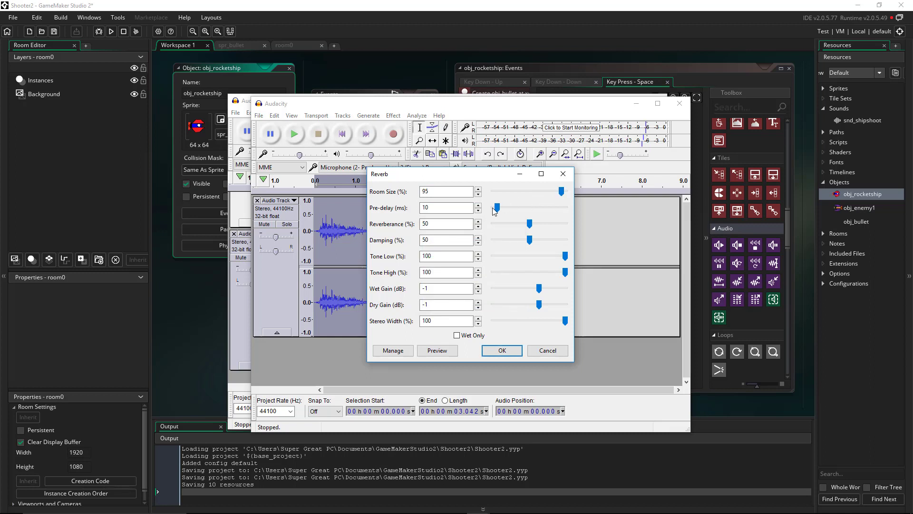
pyautogui.moveTo(496, 207); pyautogui.dragTo(539, 240)
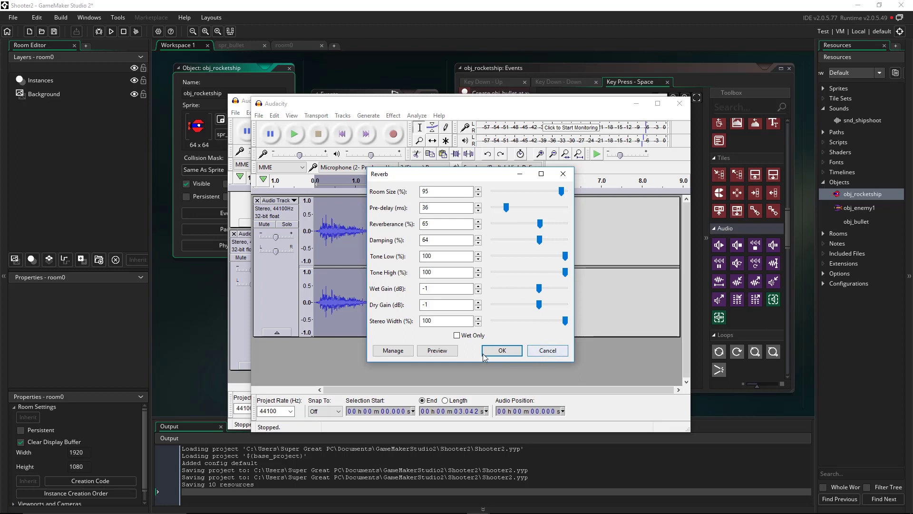
pyautogui.click(437, 350)
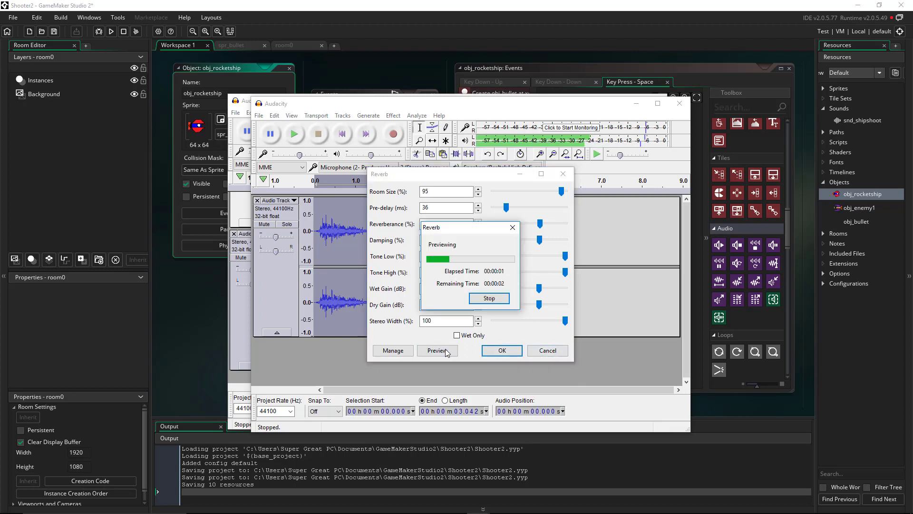
pyautogui.click(489, 350)
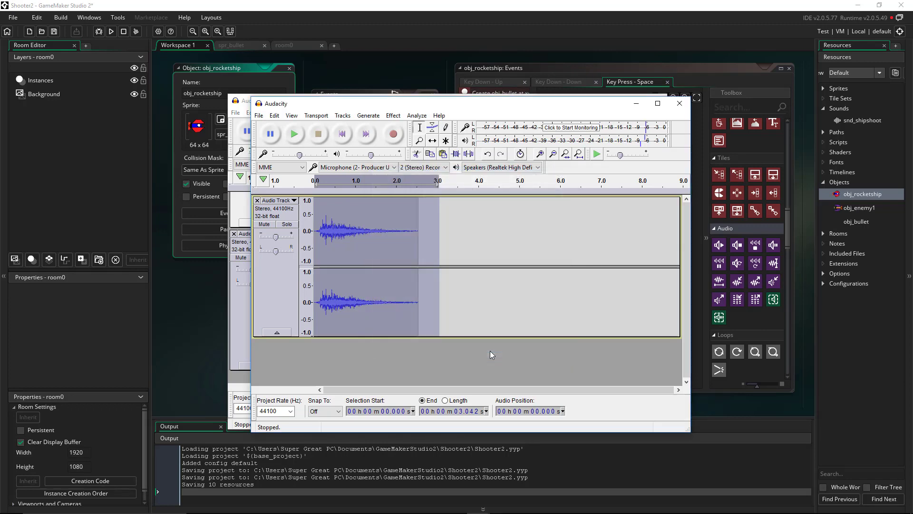
# - In Change Pitch, set the starting note to A#/Bb and preview a small pitch drop
pyautogui.click(394, 115)
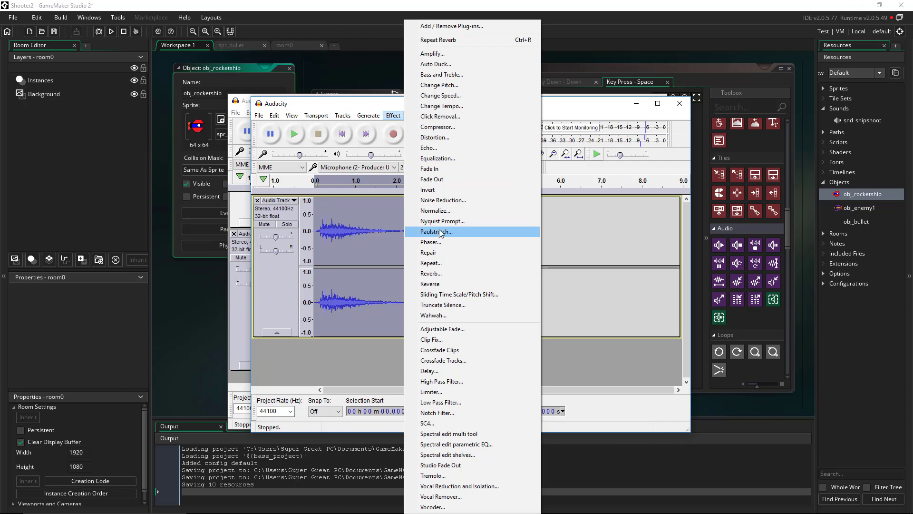
pyautogui.click(444, 86)
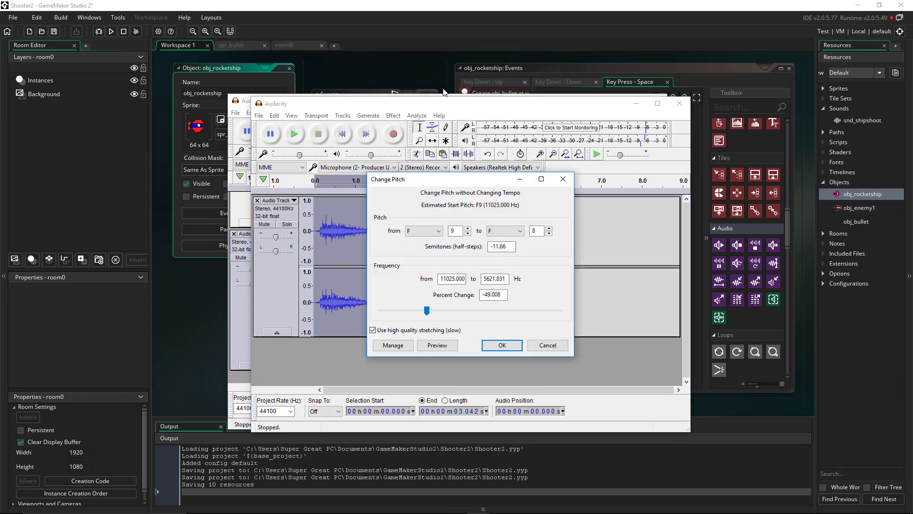
pyautogui.click(421, 233)
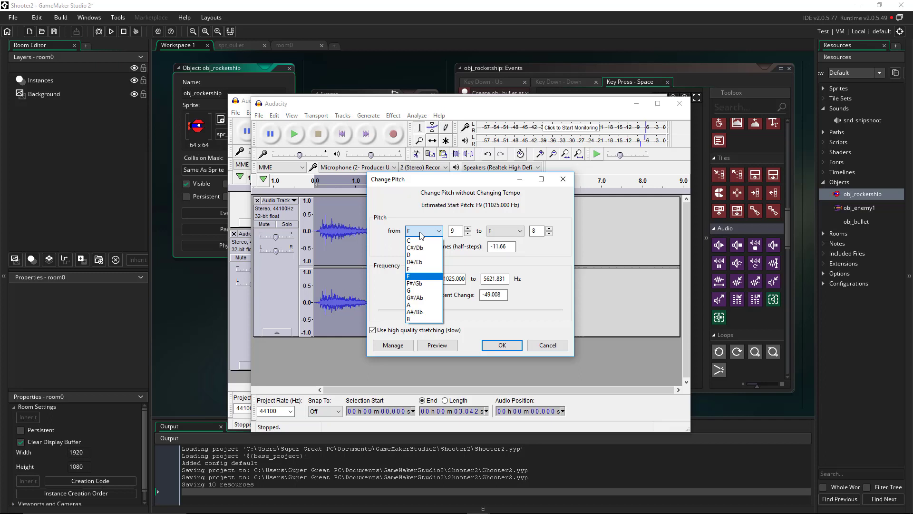
pyautogui.click(421, 312)
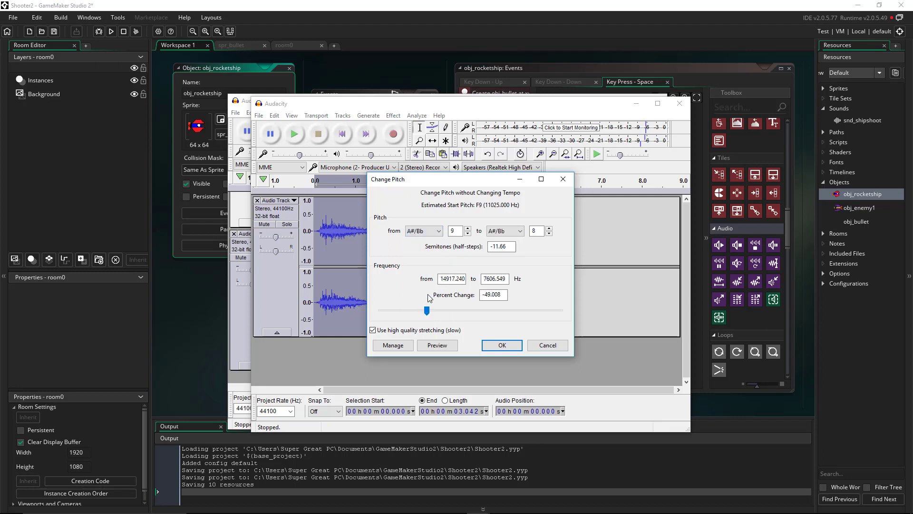
pyautogui.click(464, 309)
pyautogui.click(445, 351)
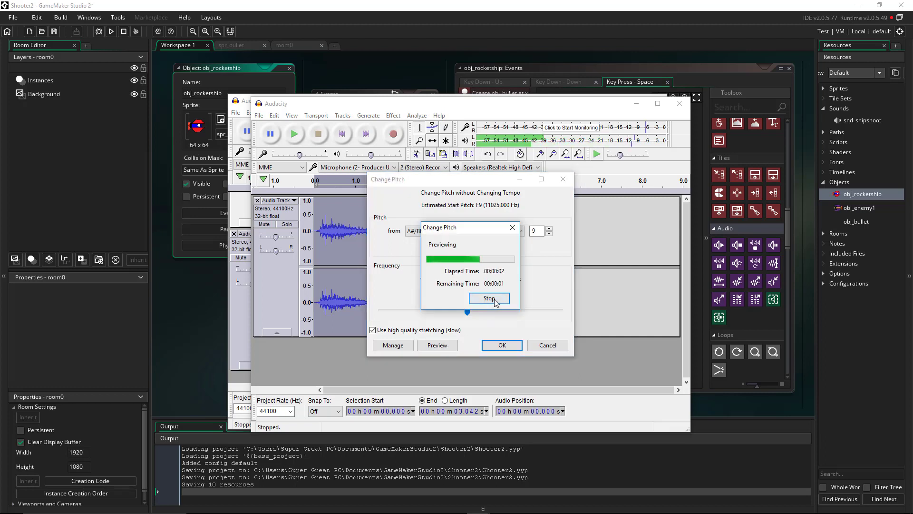
pyautogui.click(493, 299)
# - Lower the pitch to target note D (−20 semitones, −68.502%) and apply it
pyautogui.moveTo(468, 311); pyautogui.dragTo(389, 316)
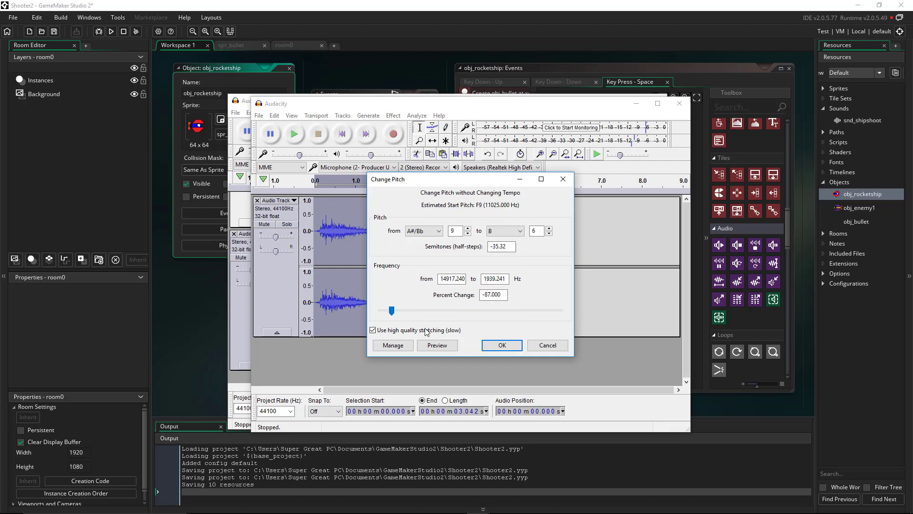
pyautogui.click(438, 347)
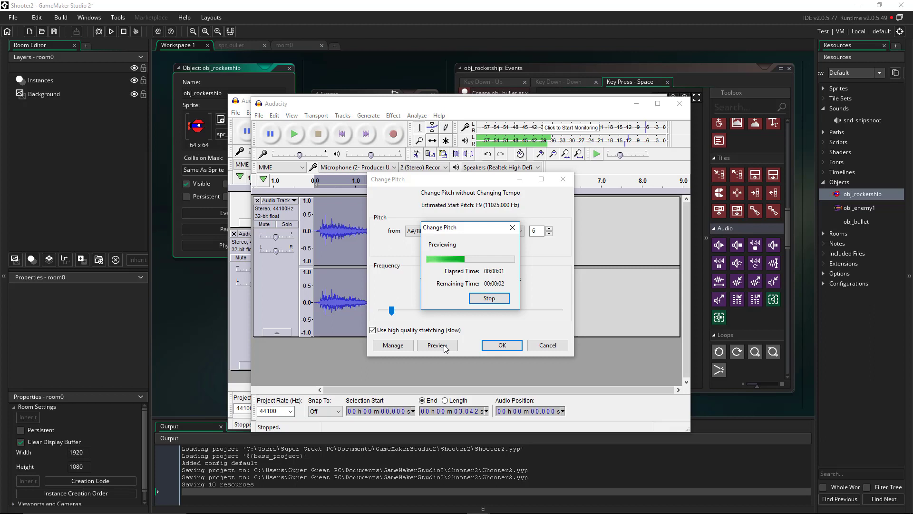
pyautogui.click(489, 298)
pyautogui.moveTo(397, 315); pyautogui.dragTo(418, 313)
pyautogui.click(438, 346)
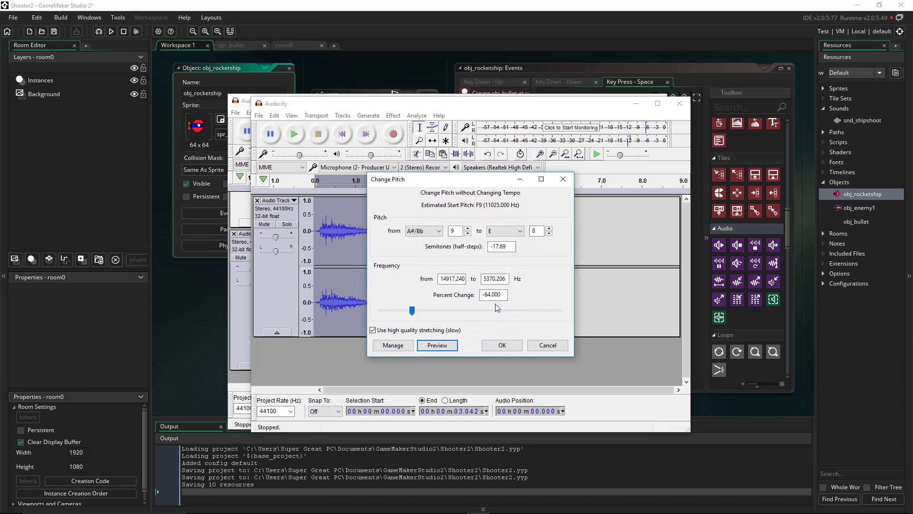
pyautogui.click(507, 231)
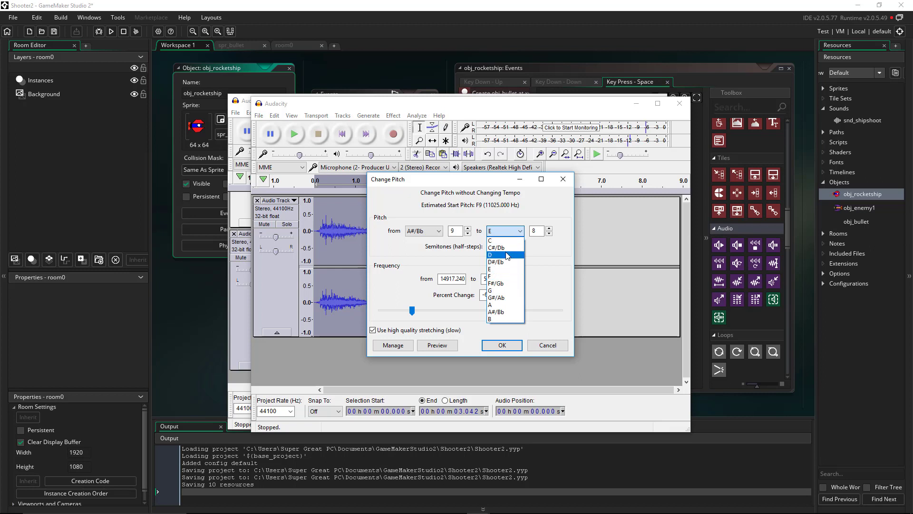
pyautogui.click(504, 262)
pyautogui.click(438, 345)
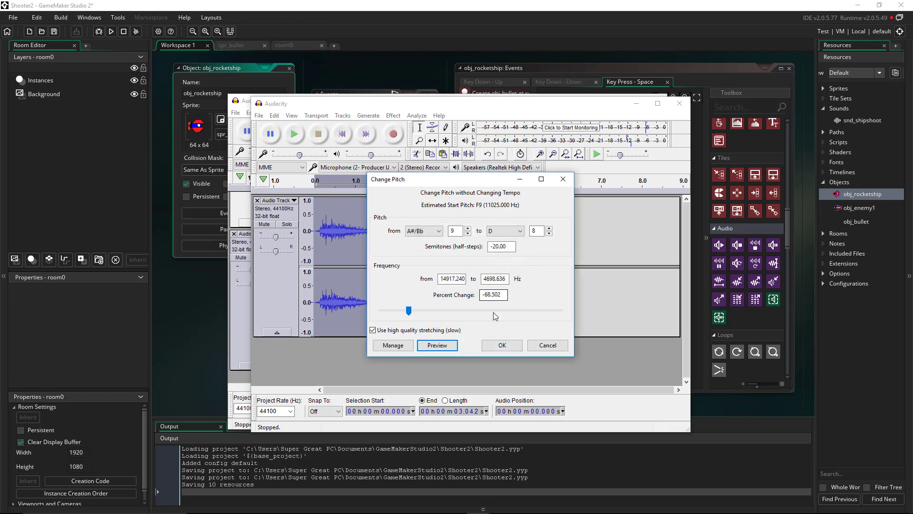
pyautogui.click(500, 346)
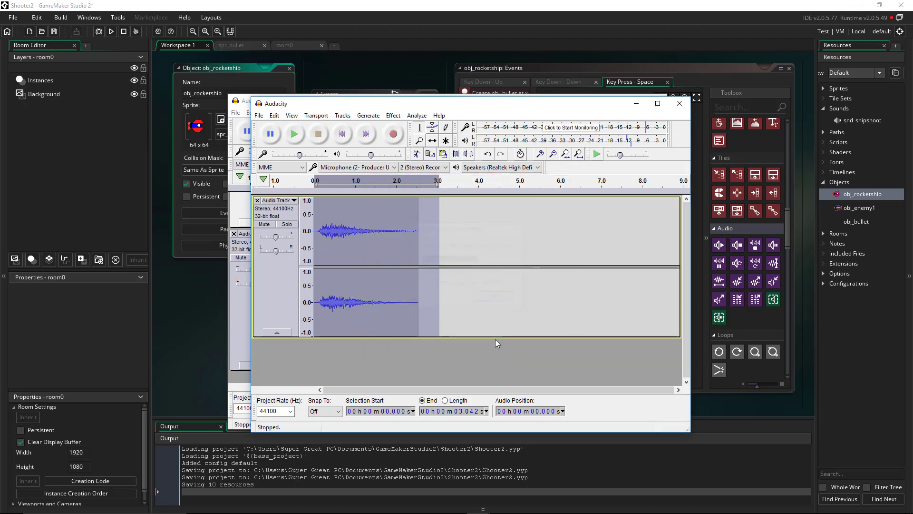
# - Amplify the selection by 12.1 dB with clipping allowed
pyautogui.click(393, 116)
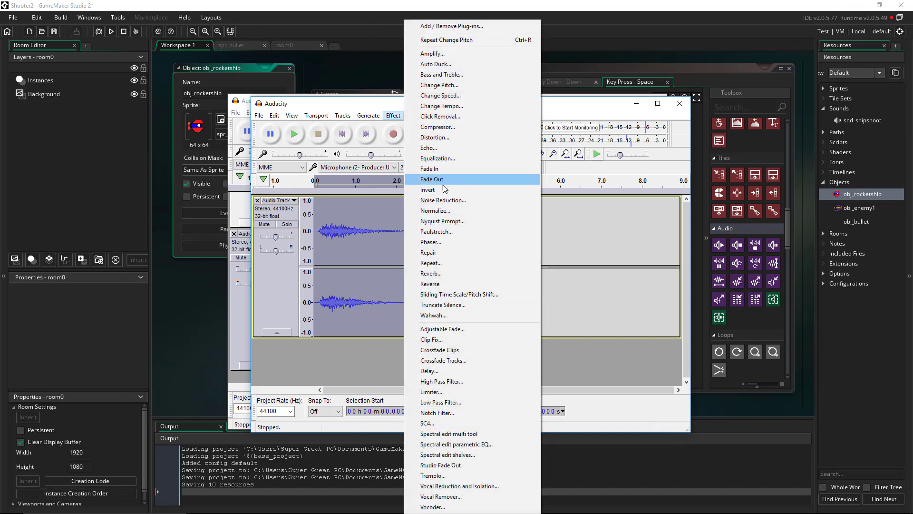
pyautogui.click(445, 53)
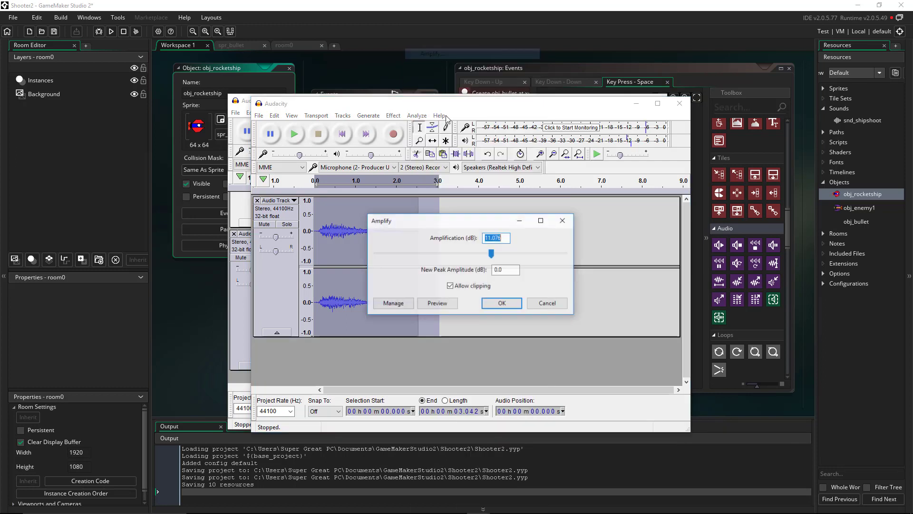
pyautogui.moveTo(491, 253); pyautogui.dragTo(493, 253)
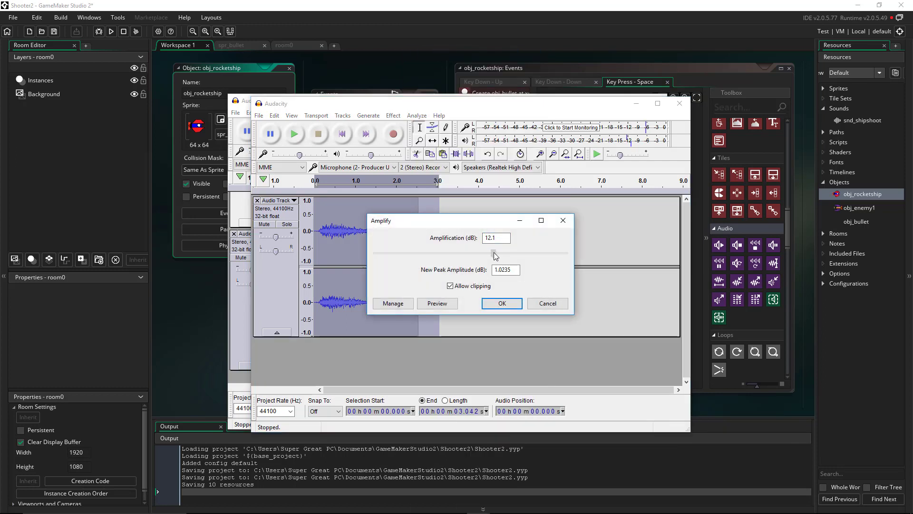
pyautogui.click(502, 303)
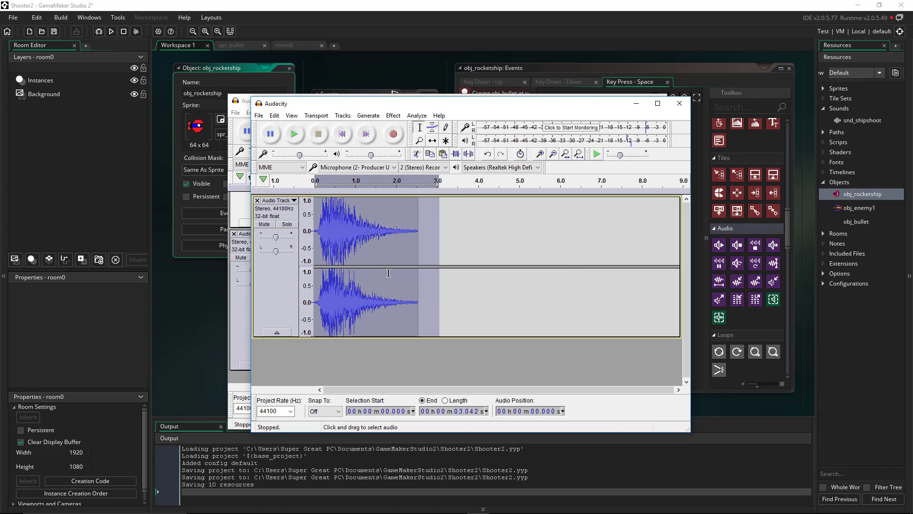
# - Apply a Phaser with 10 stages and −6 dB output gain, then play the result
pyautogui.click(393, 115)
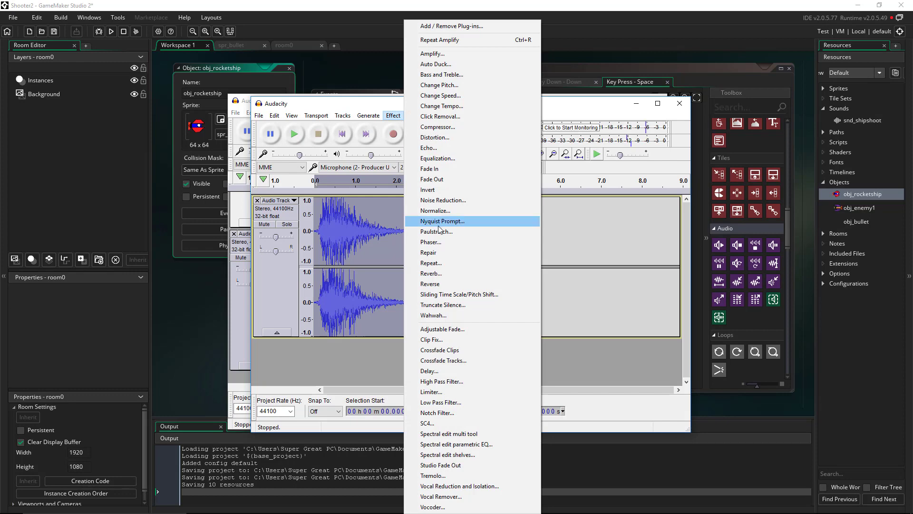
pyautogui.click(438, 243)
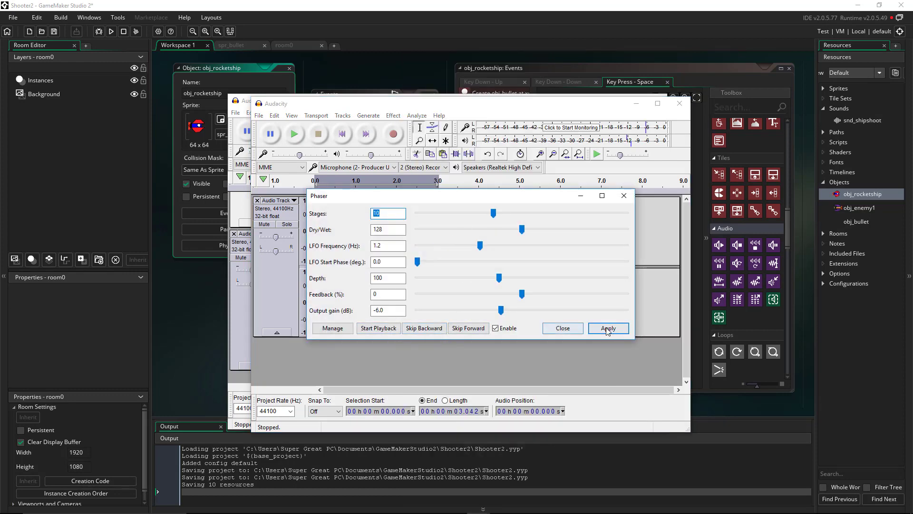
pyautogui.moveTo(563, 329); pyautogui.dragTo(590, 320)
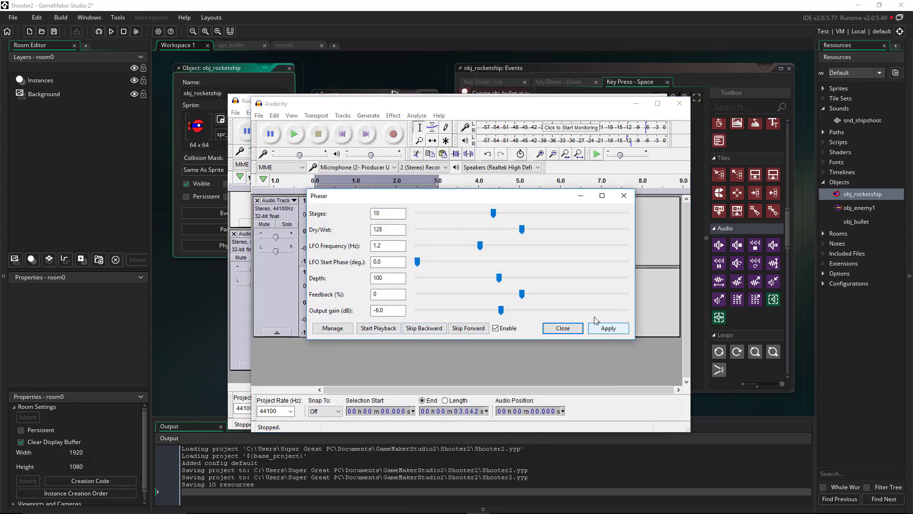
pyautogui.click(565, 328)
pyautogui.click(296, 134)
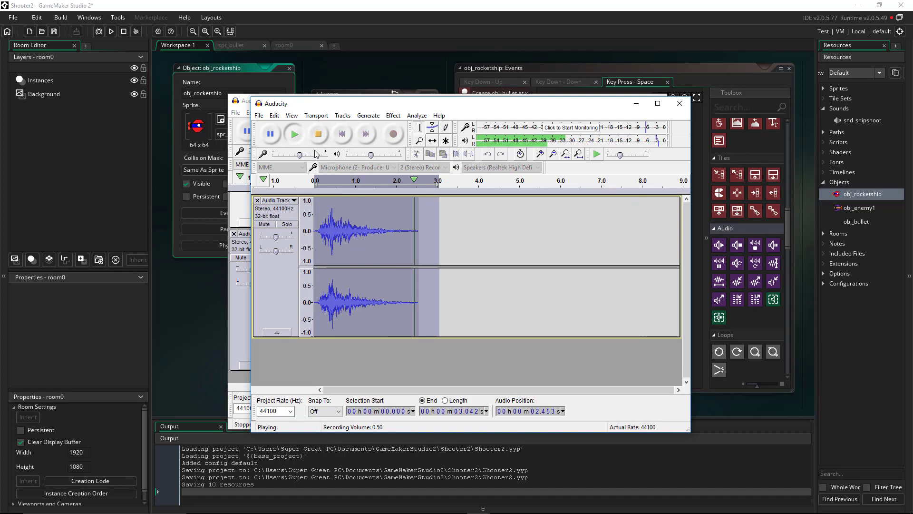
# - Export the audio as WAV file explosion2 in Sound recordings, accepting the metadata
pyautogui.click(259, 117)
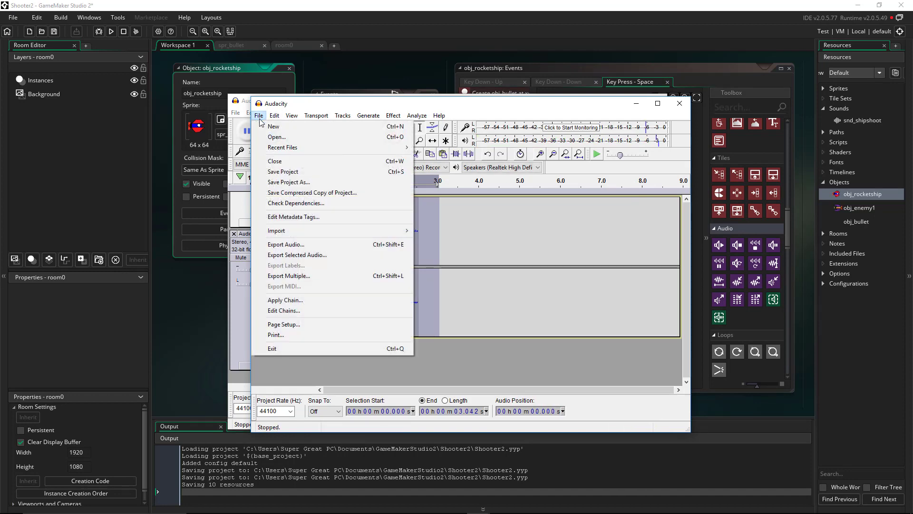
pyautogui.click(303, 245)
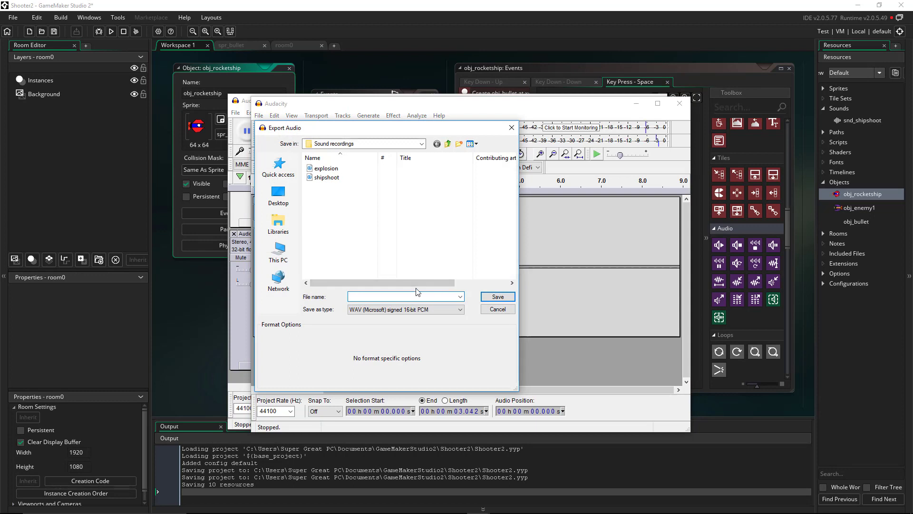
pyautogui.write('explosion')
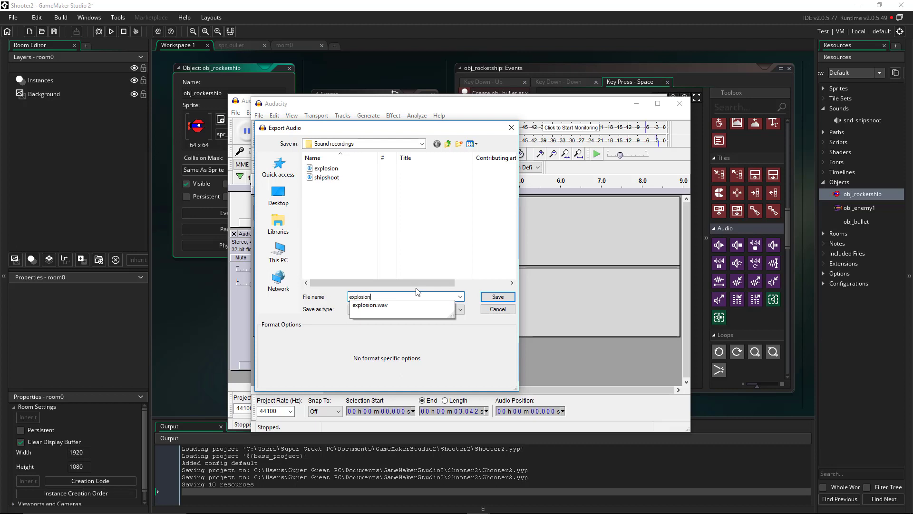
pyautogui.write('2')
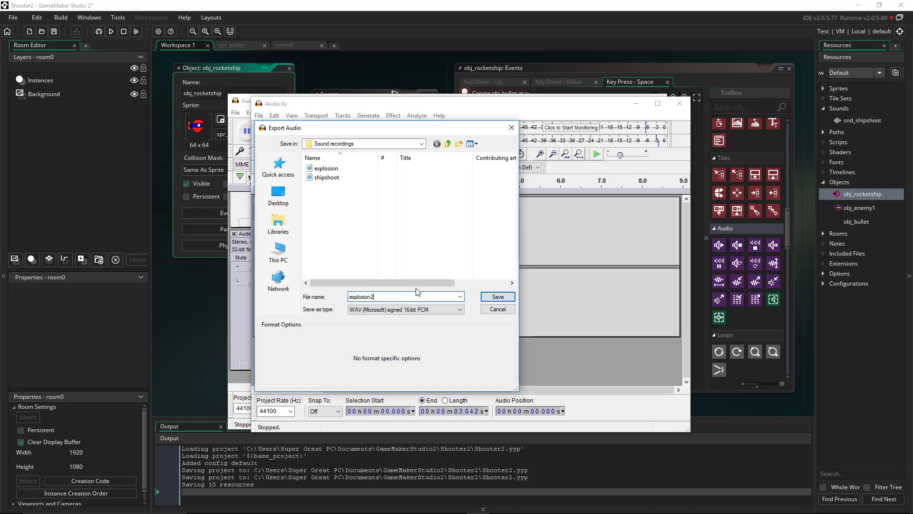
pyautogui.click(491, 297)
pyautogui.press('Return')
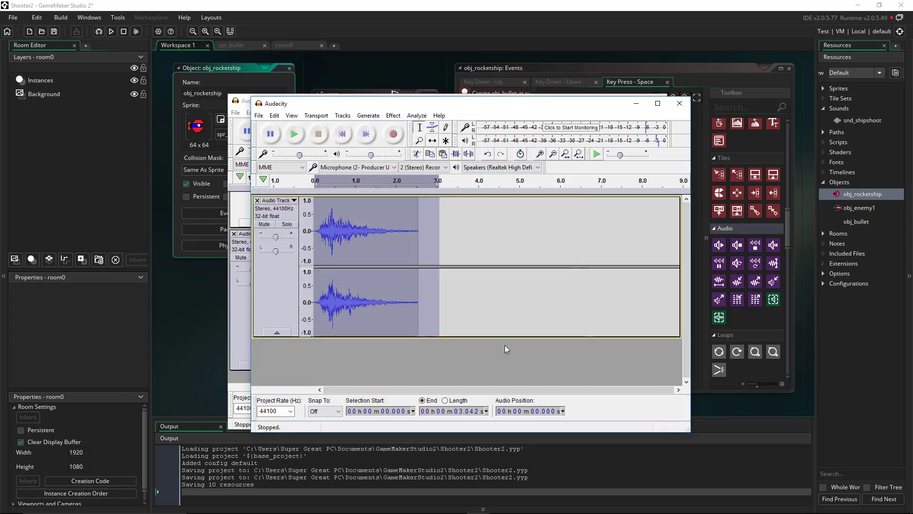
# - Switch to the other Audacity project, select 0–1.068 s, and open the Effect menu
pyautogui.click(233, 342)
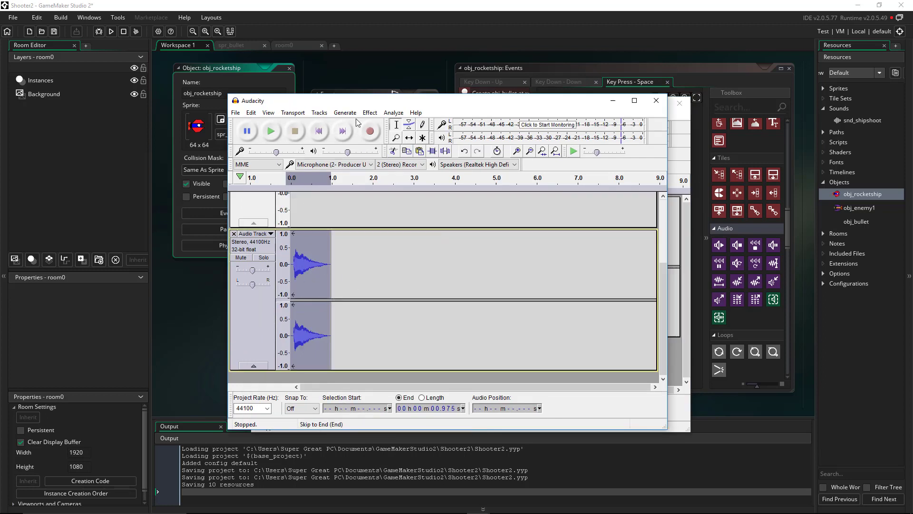
pyautogui.click(368, 112)
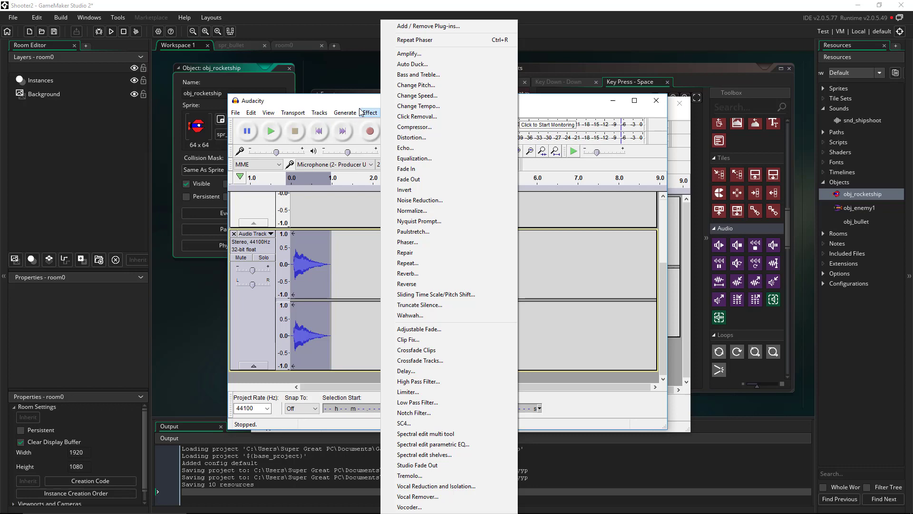
pyautogui.click(335, 284)
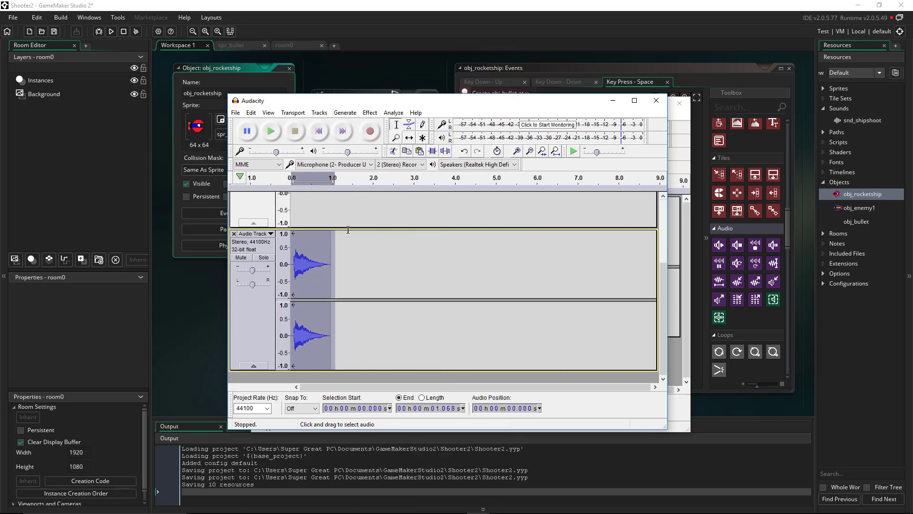
pyautogui.click(369, 112)
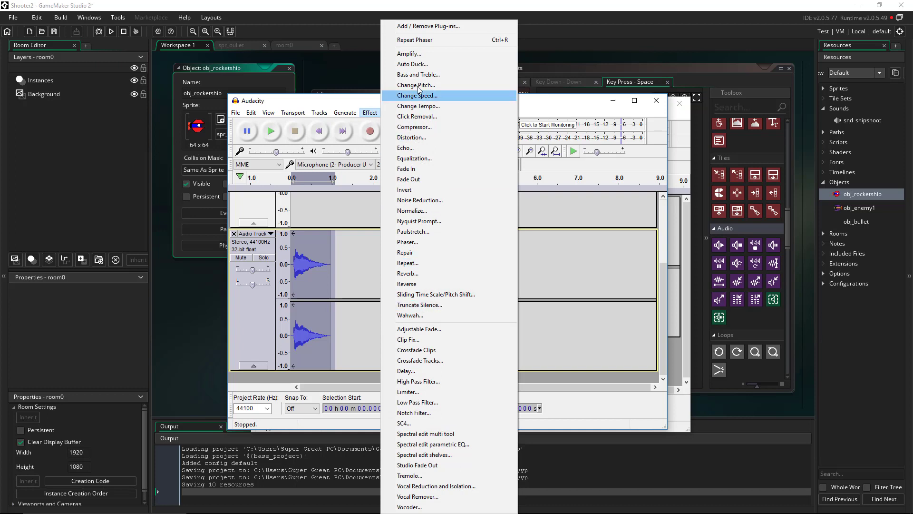